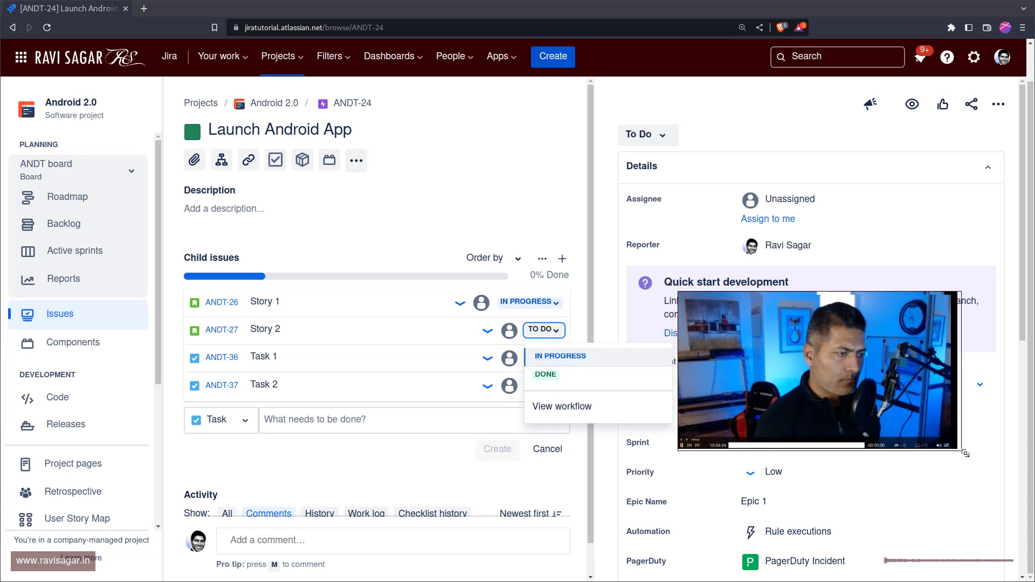
Start editing the empty description of epic ANDT-24 'Launch Android App'.
click(489, 205)
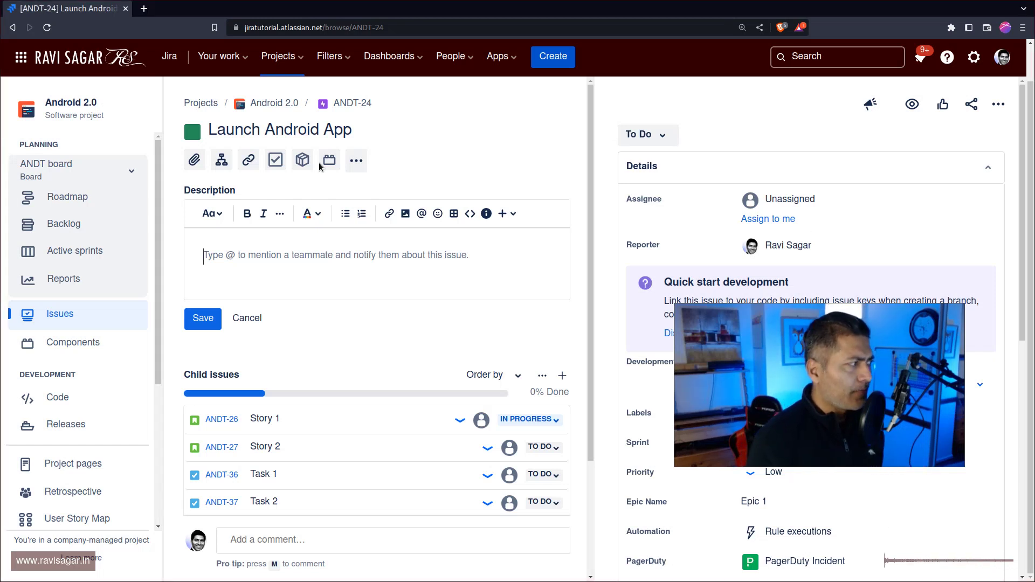
Collapse the project sidebar and cancel the unsaved epic description edit.
click(162, 107)
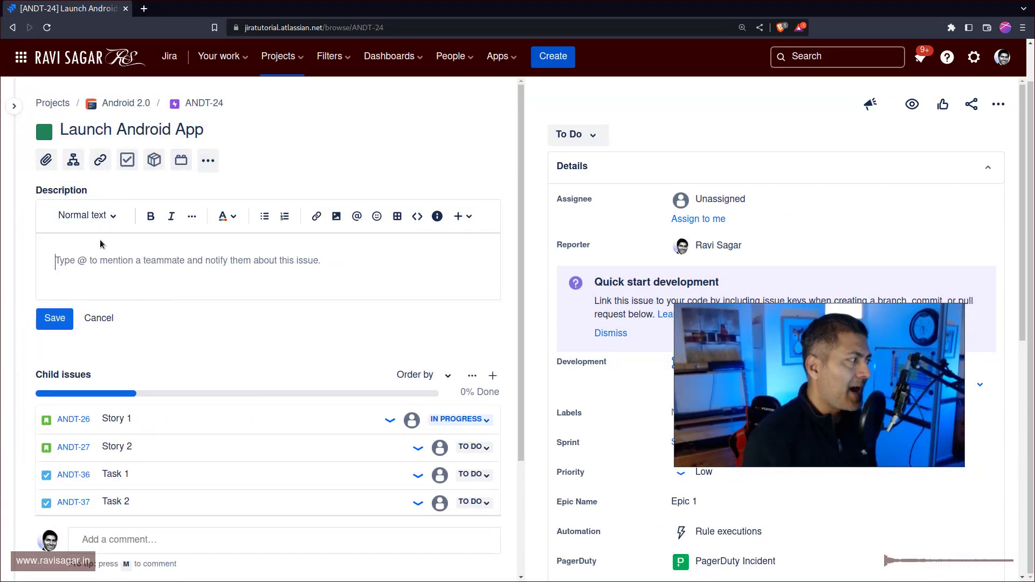
click(108, 328)
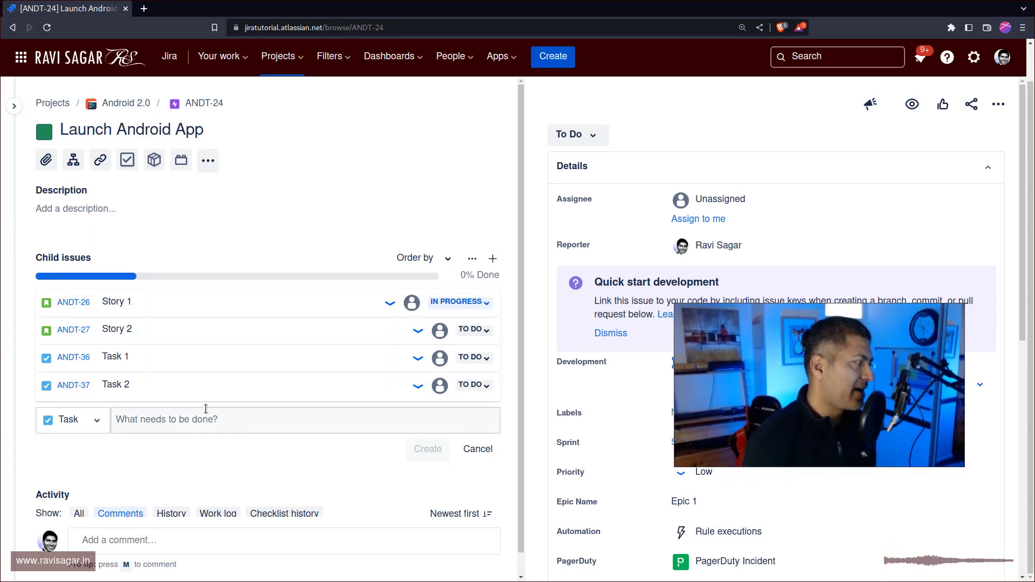
Create child task 'Task 3' (ANDT-38) under epic ANDT-24.
click(204, 413)
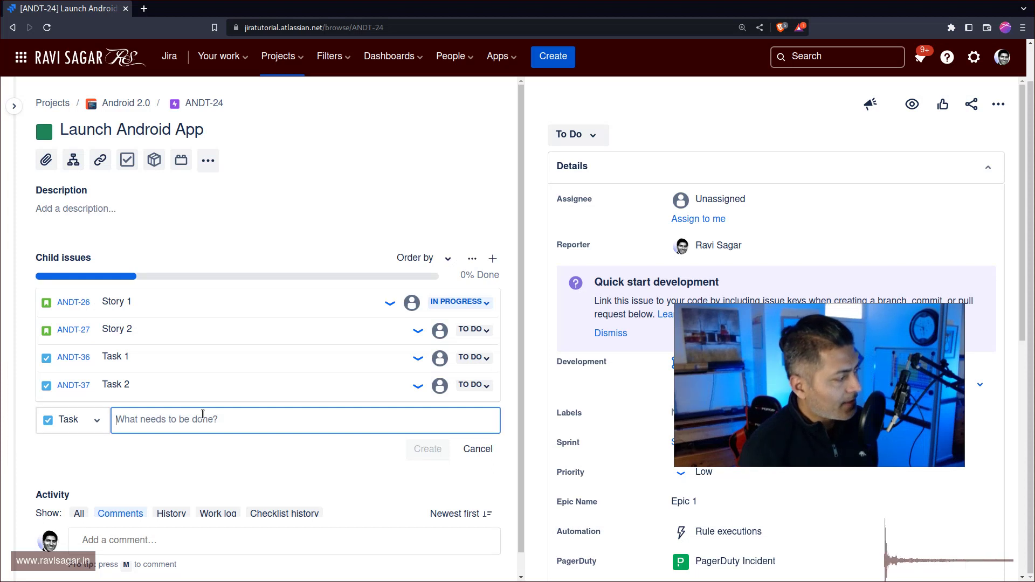
text(Task)
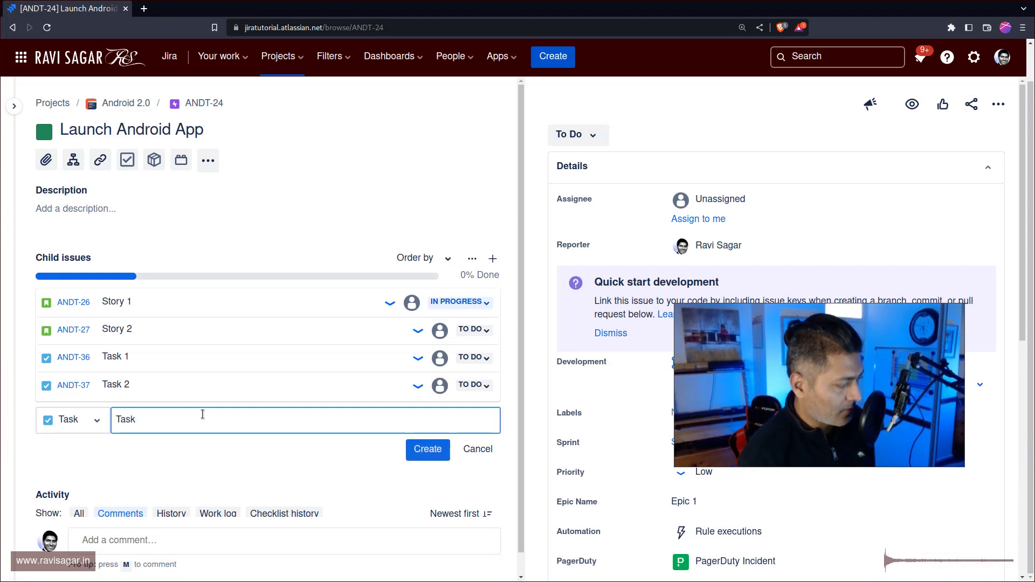
key(Return)
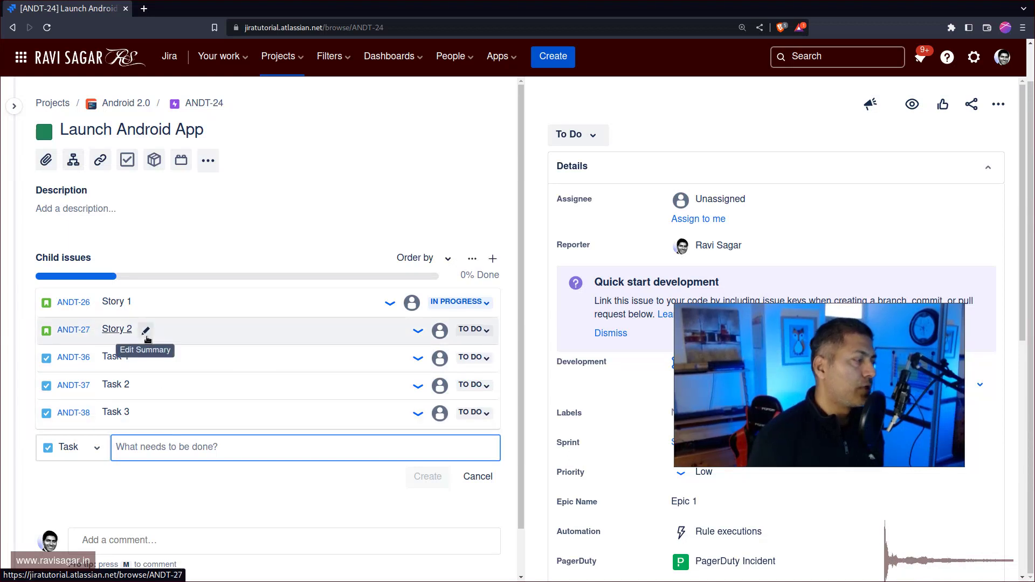
key(alt+Tab)
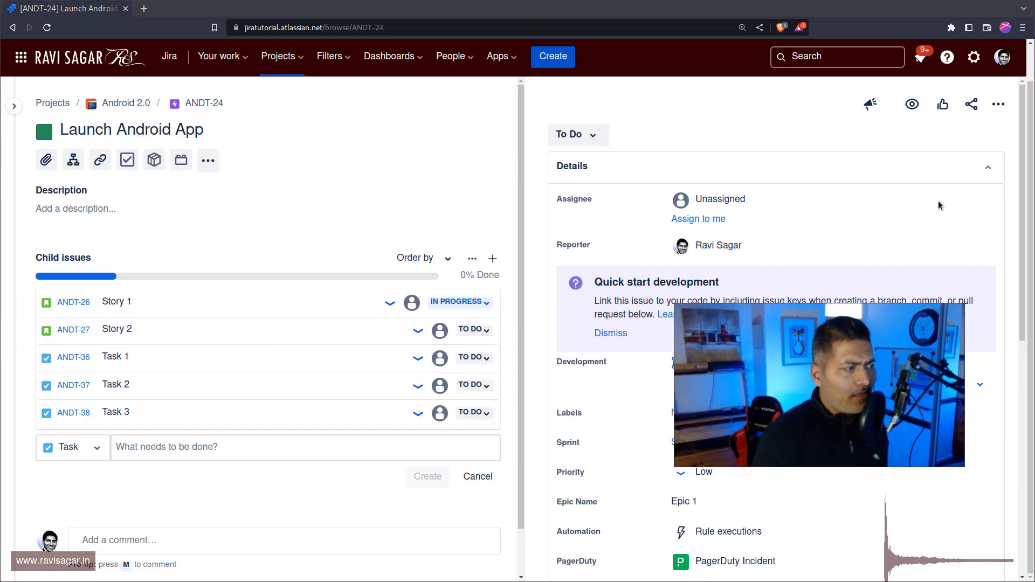
key(alt+Tab)
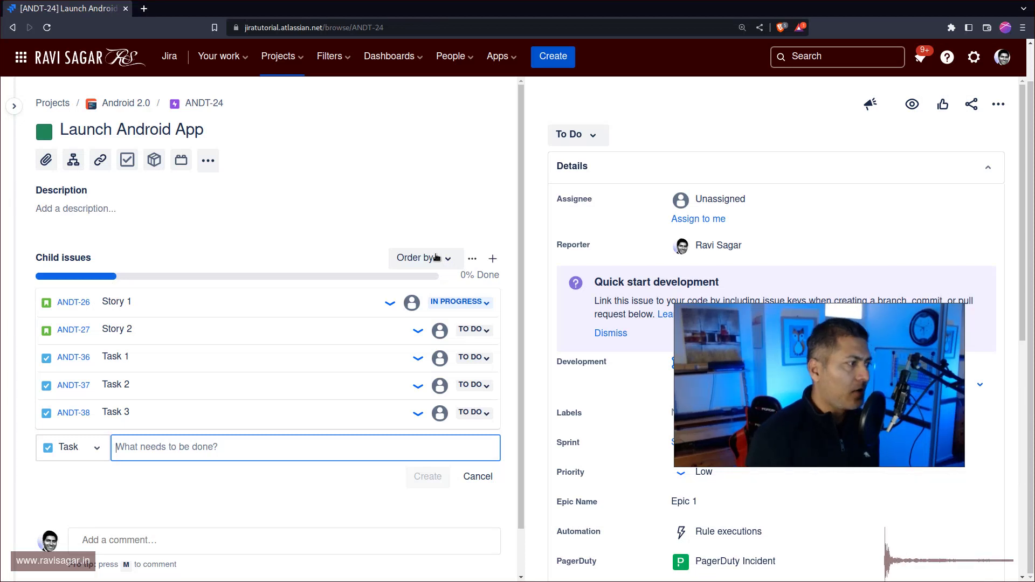
Order the epic's child issues by Created, then switch the ordering to Status.
click(436, 258)
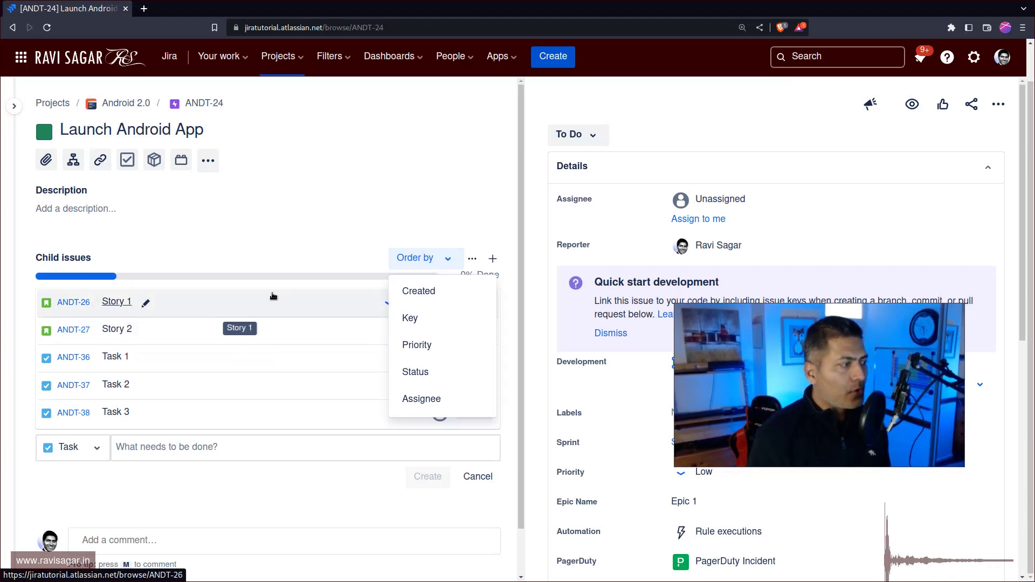
click(418, 291)
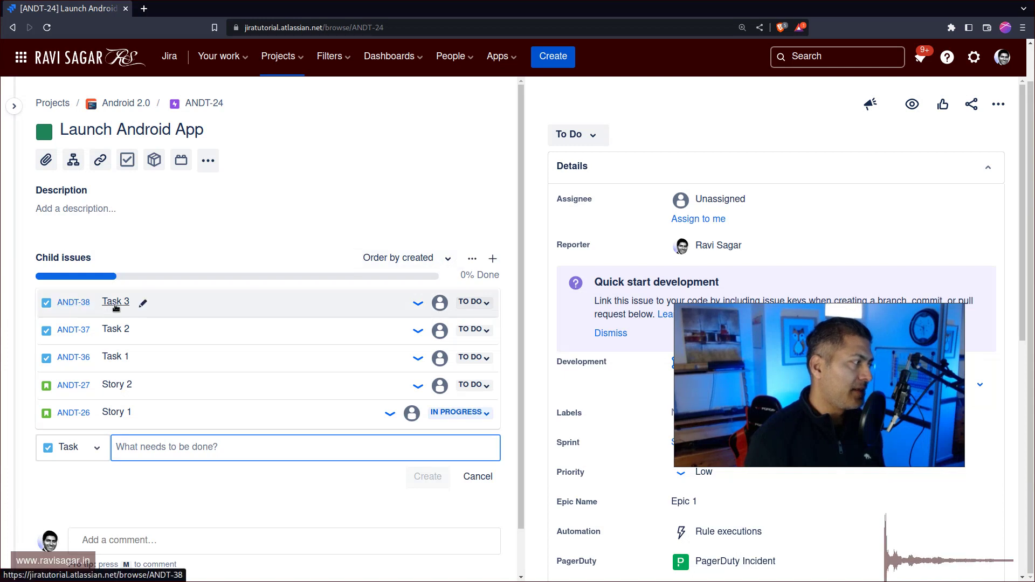
click(427, 267)
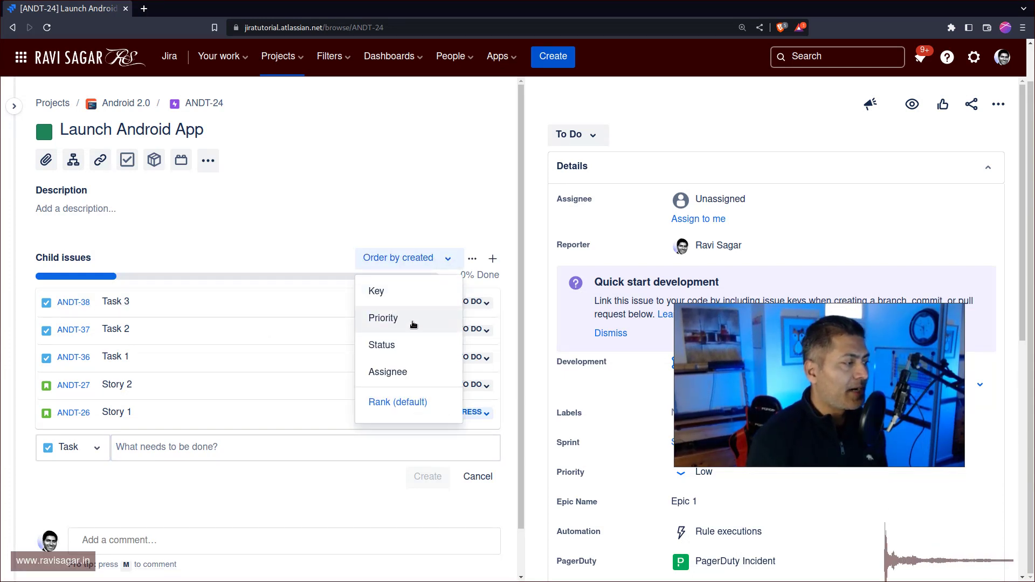
click(402, 344)
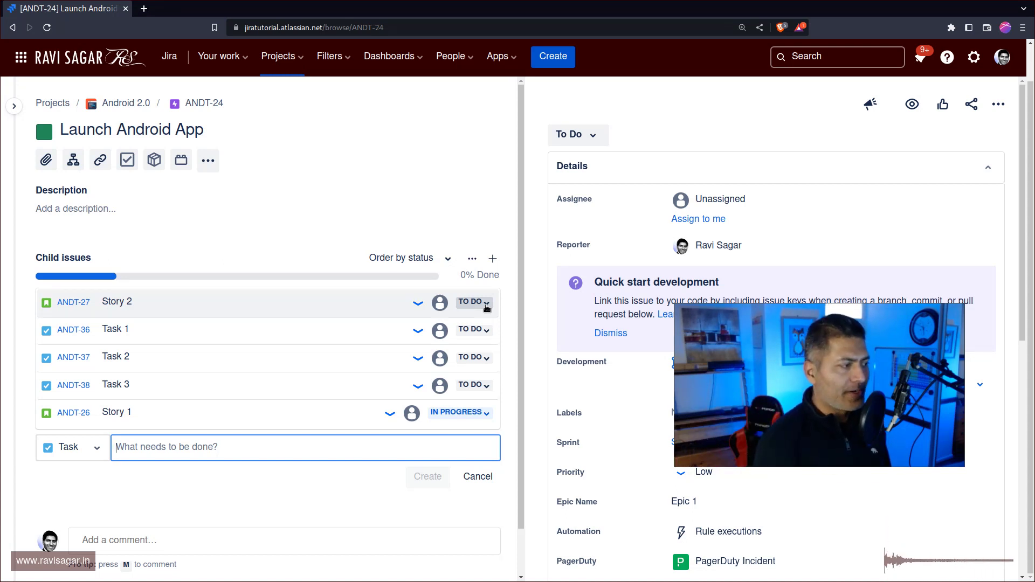
Mark Story 2 (ANDT-27) Done, then order child issues by Priority after trying Assignee and Key.
click(479, 308)
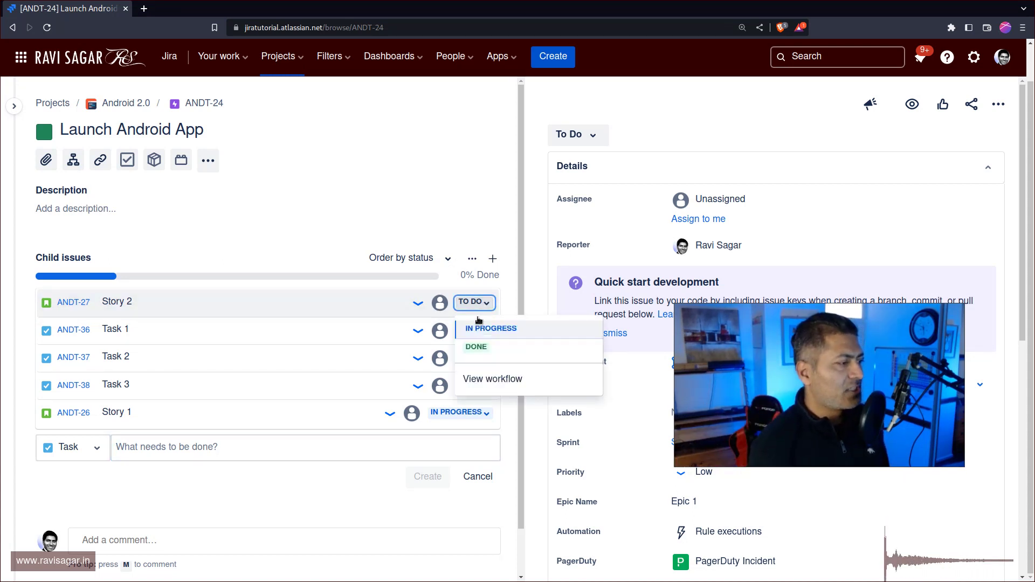
click(492, 346)
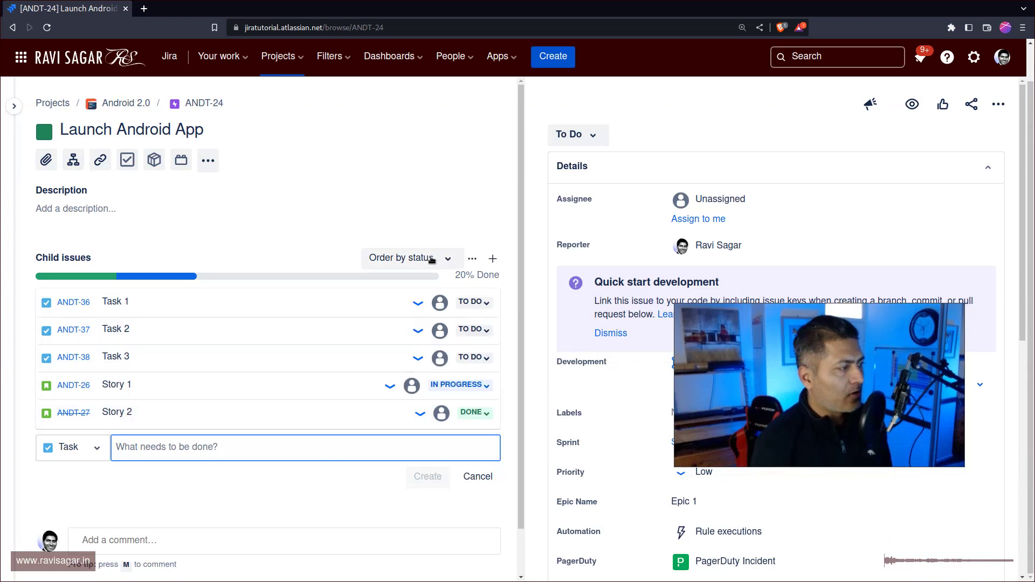
click(431, 259)
click(407, 371)
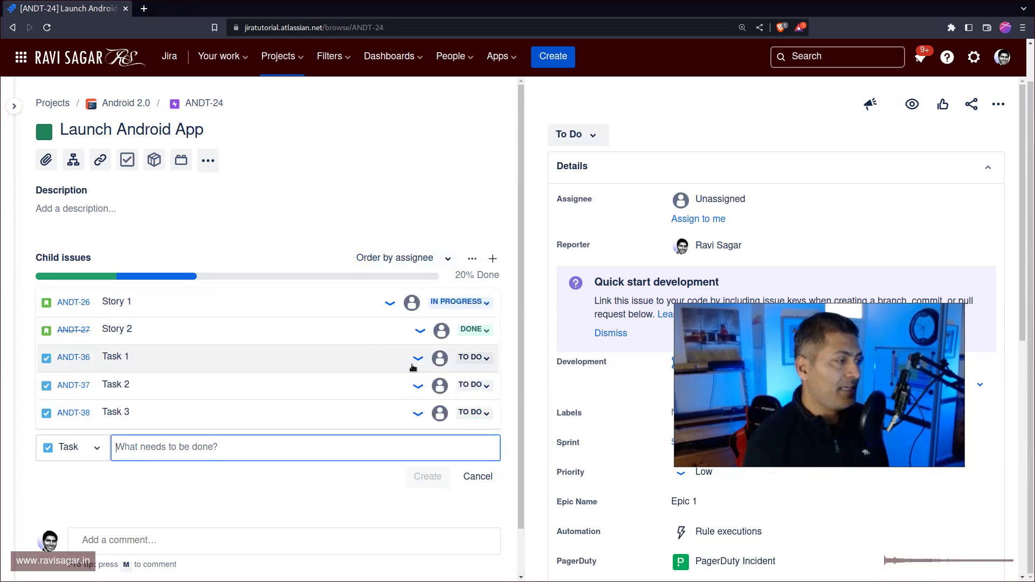
click(413, 261)
click(398, 317)
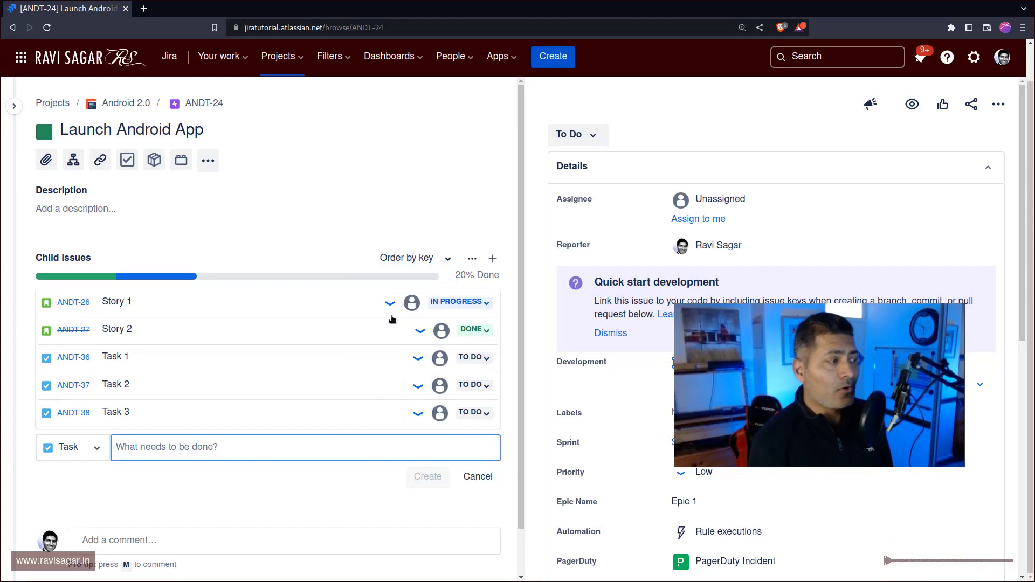
click(407, 258)
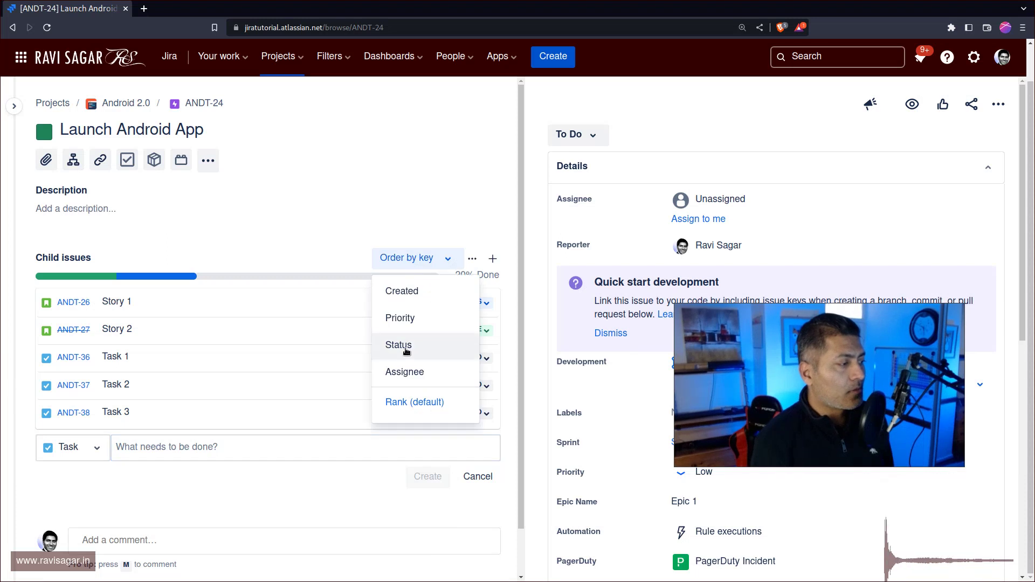
click(414, 317)
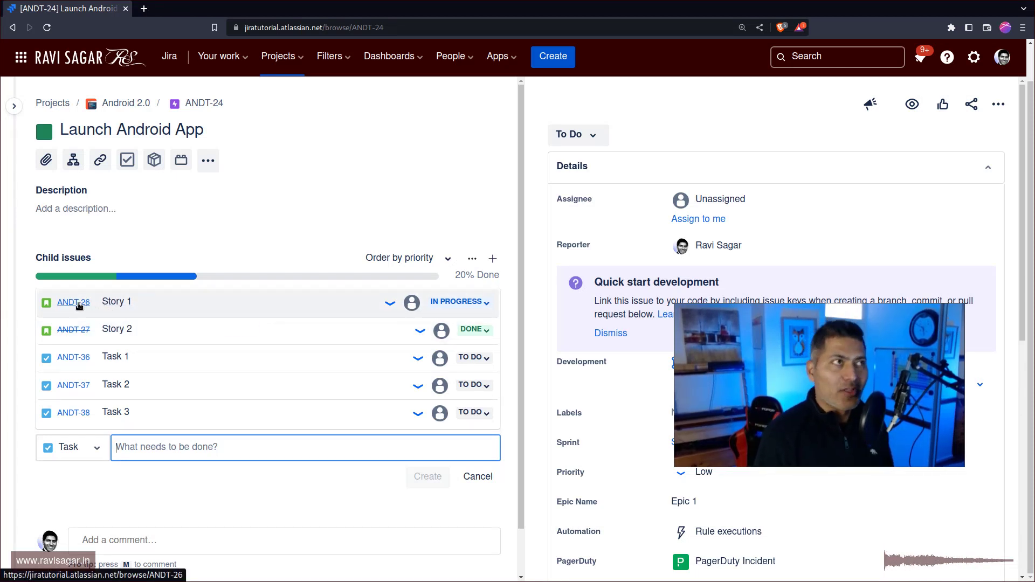
Raise Story 1 (ANDT-26) to Highest priority and return to epic ANDT-24.
click(78, 305)
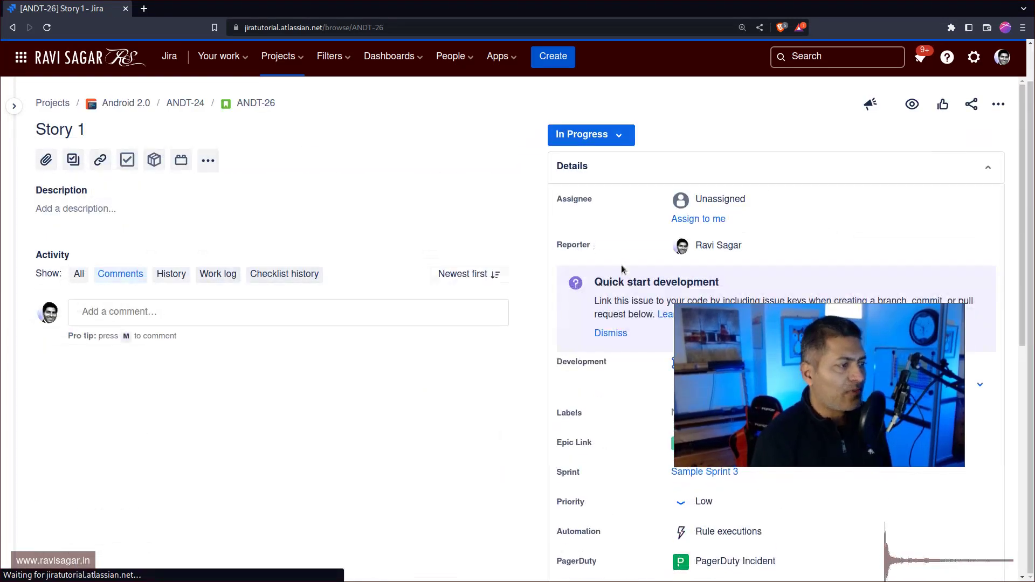
click(703, 498)
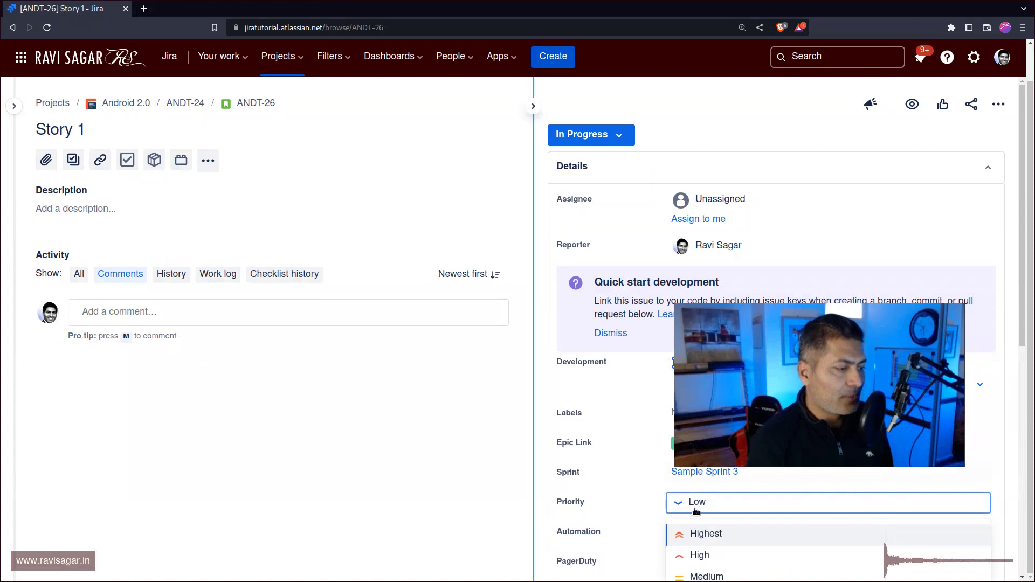
click(695, 533)
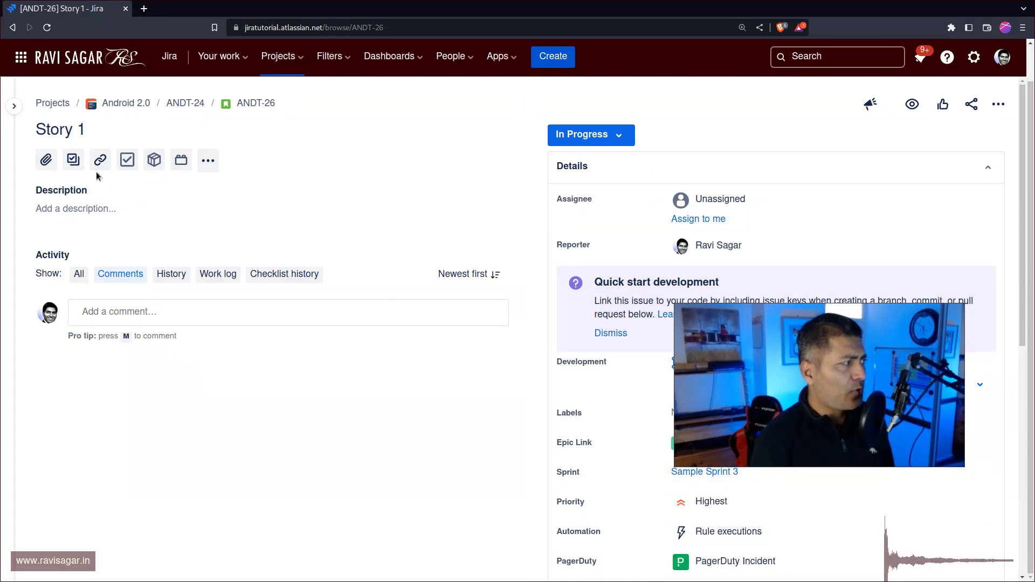
click(185, 110)
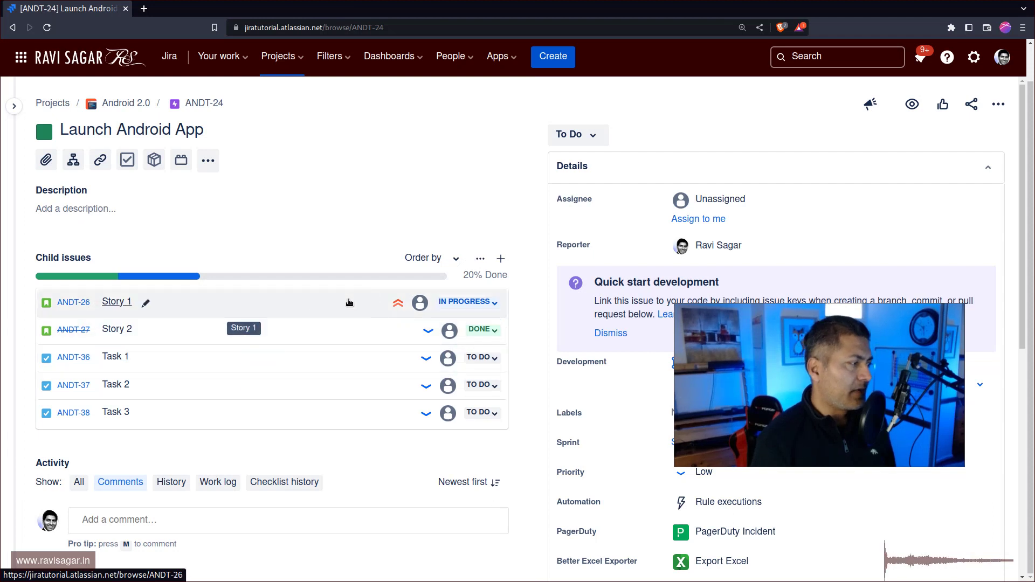
Review Task 2 (ANDT-37) and come back to the parent epic via breadcrumb.
click(180, 387)
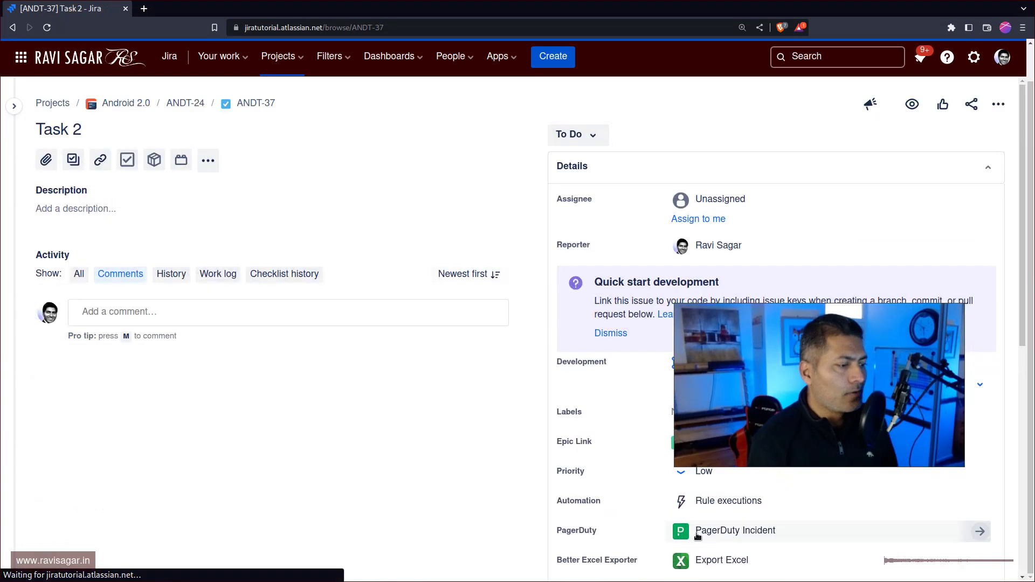
scroll(610, 448, down, 8)
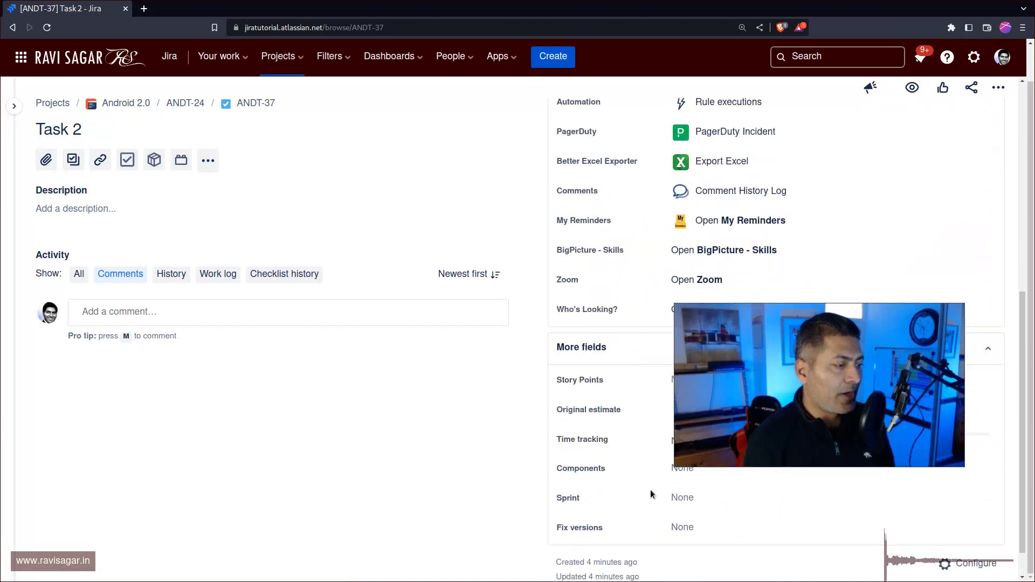
scroll(655, 490, down, 2)
scroll(649, 494, up, 3)
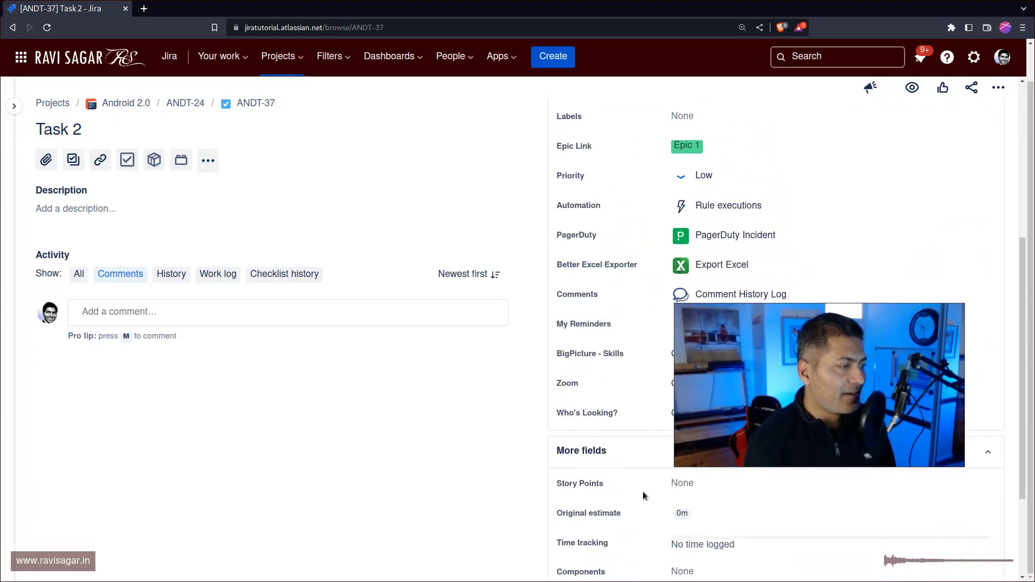
scroll(633, 492, down, 3)
scroll(635, 490, up, 5)
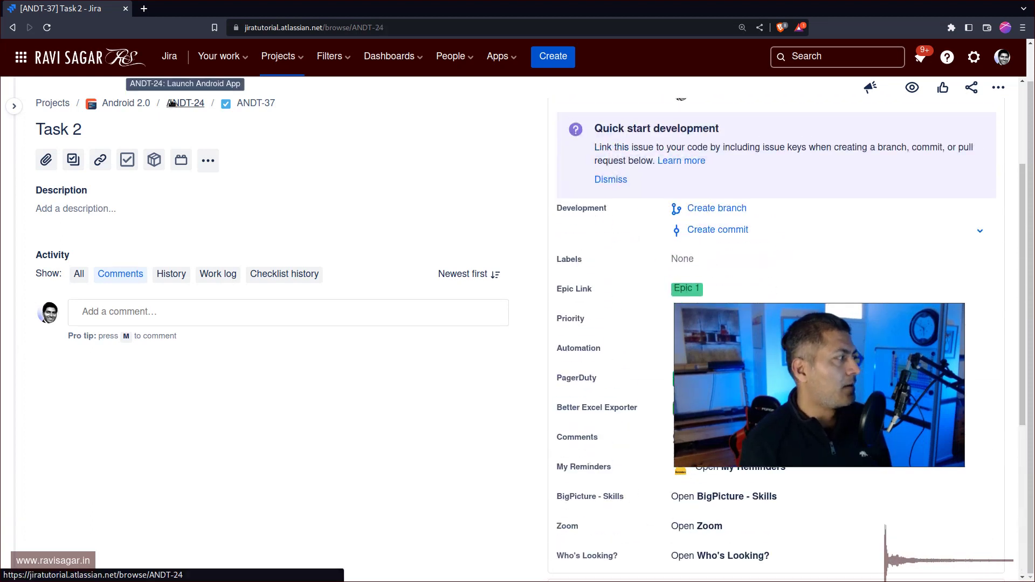
click(185, 103)
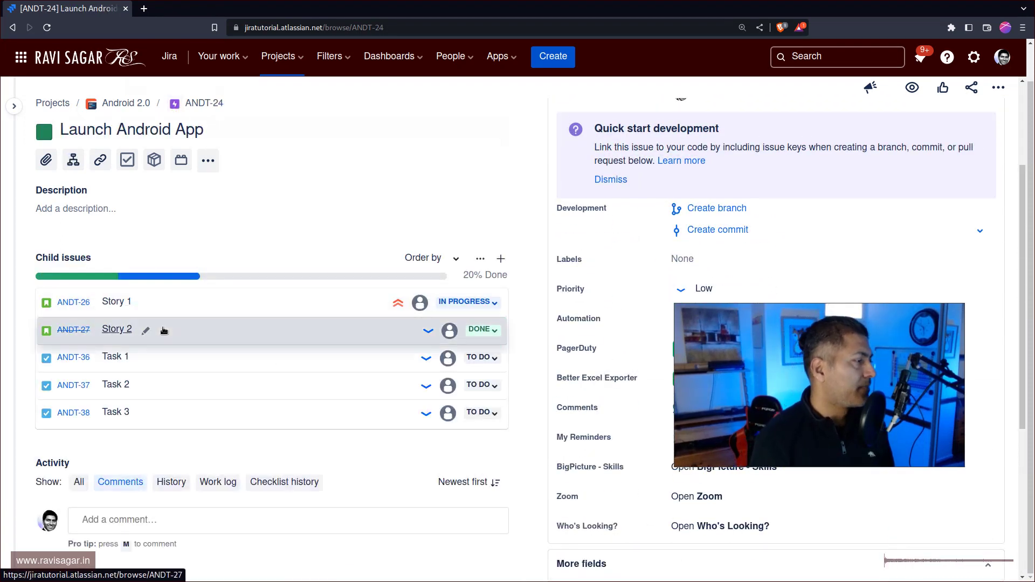
Move Story 2 (ANDT-27) from Done back to In Progress.
click(162, 330)
scroll(619, 469, down, 5)
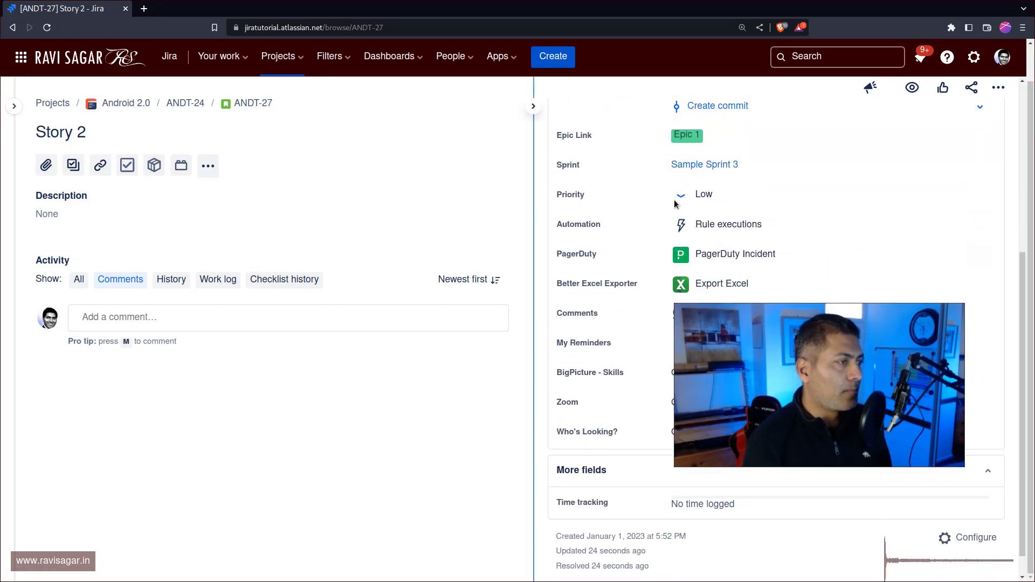
double_click(703, 195)
scroll(663, 210, up, 5)
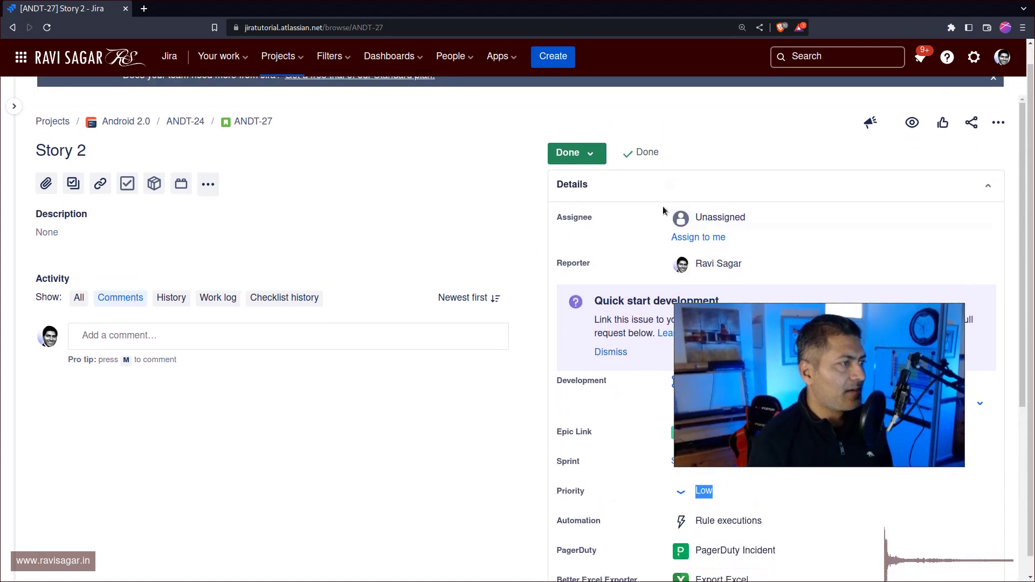
click(569, 136)
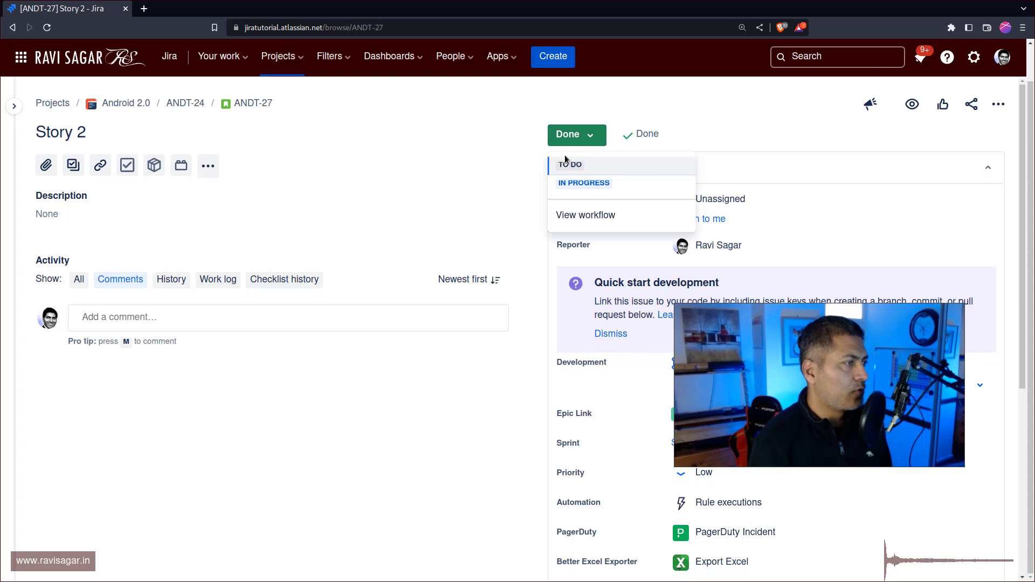
click(572, 183)
Set Story 2's priority to Highest and return to epic ANDT-24.
scroll(756, 194, down, 5)
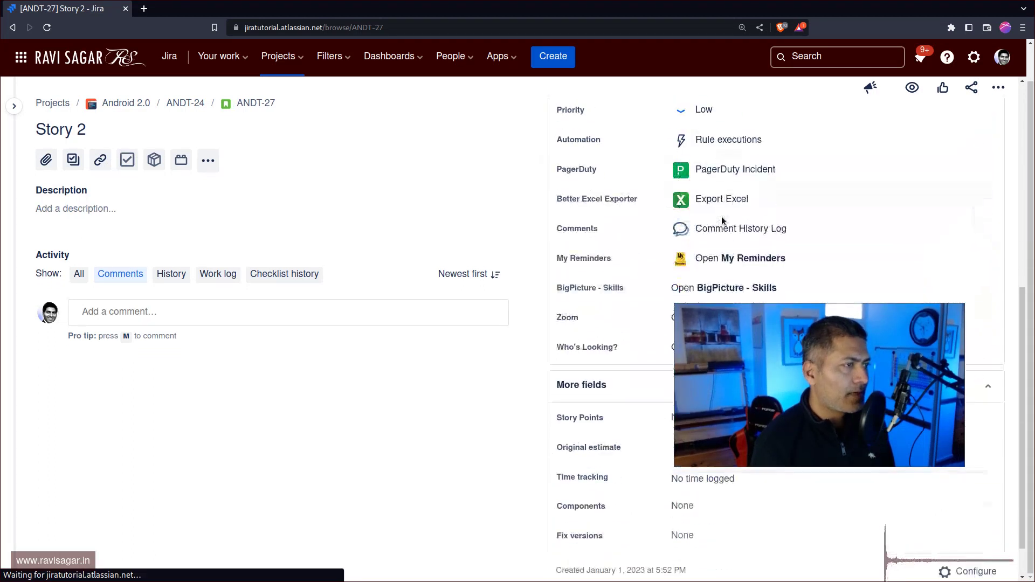
scroll(721, 220, up, 3)
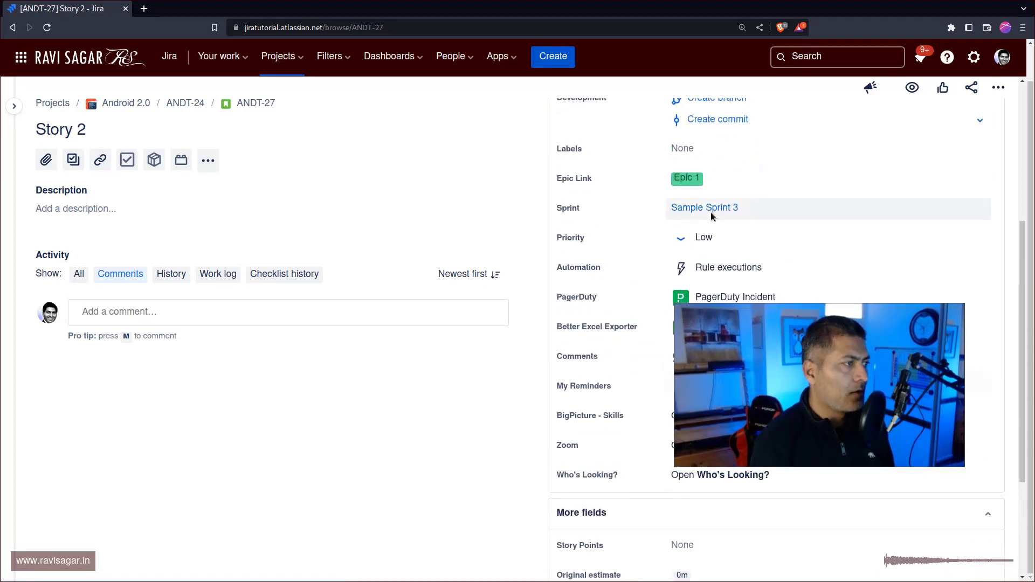
scroll(700, 216, down, 1)
click(700, 177)
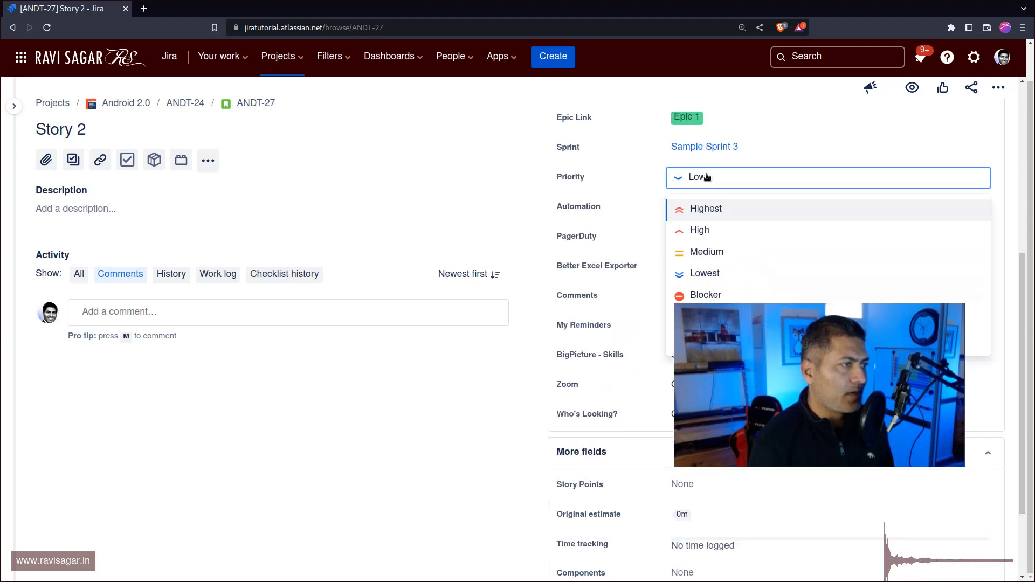
click(715, 214)
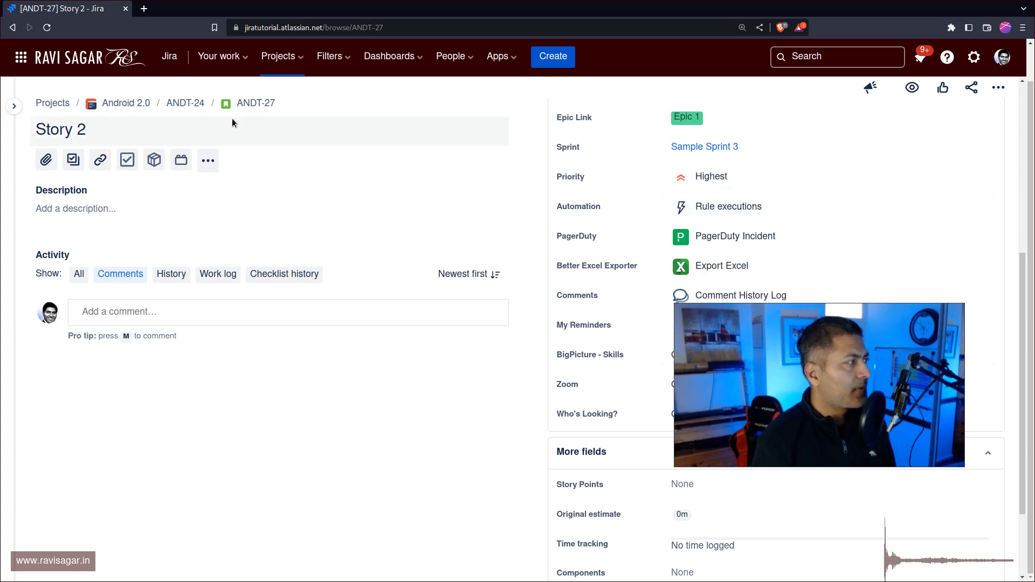
click(190, 109)
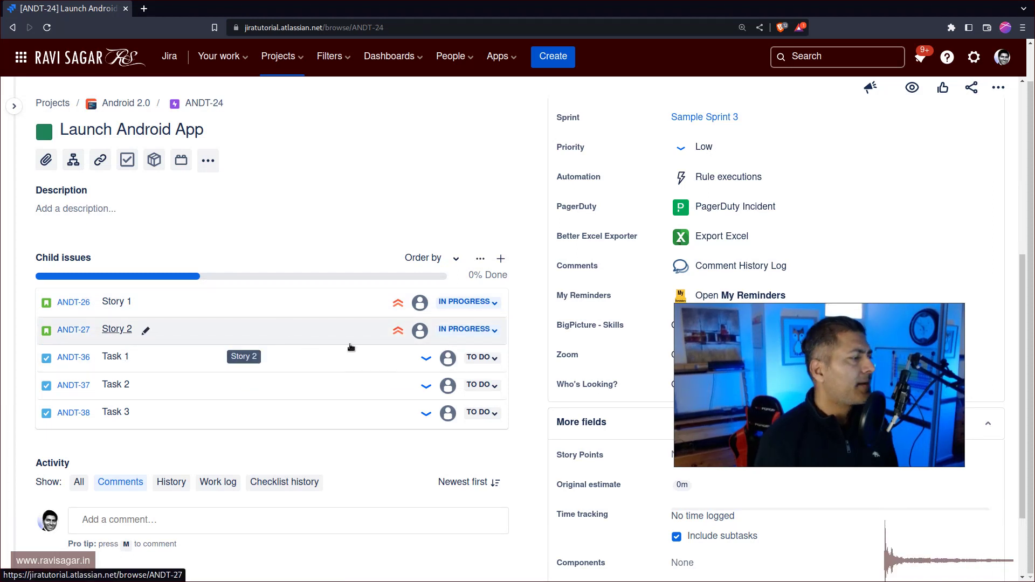
Set Task 1's priority to Highest and return to epic ANDT-24.
click(402, 357)
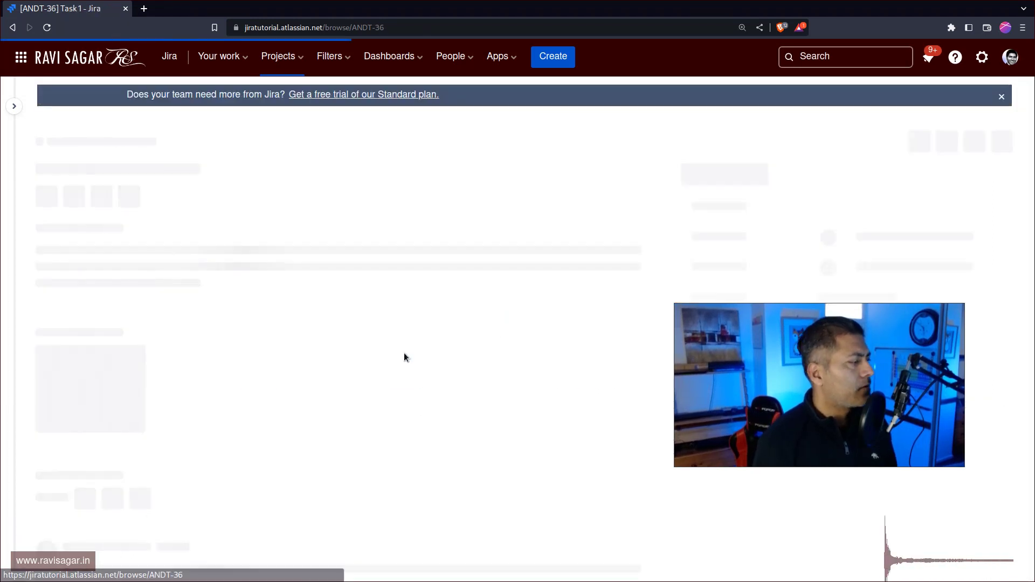
scroll(658, 214, down, 3)
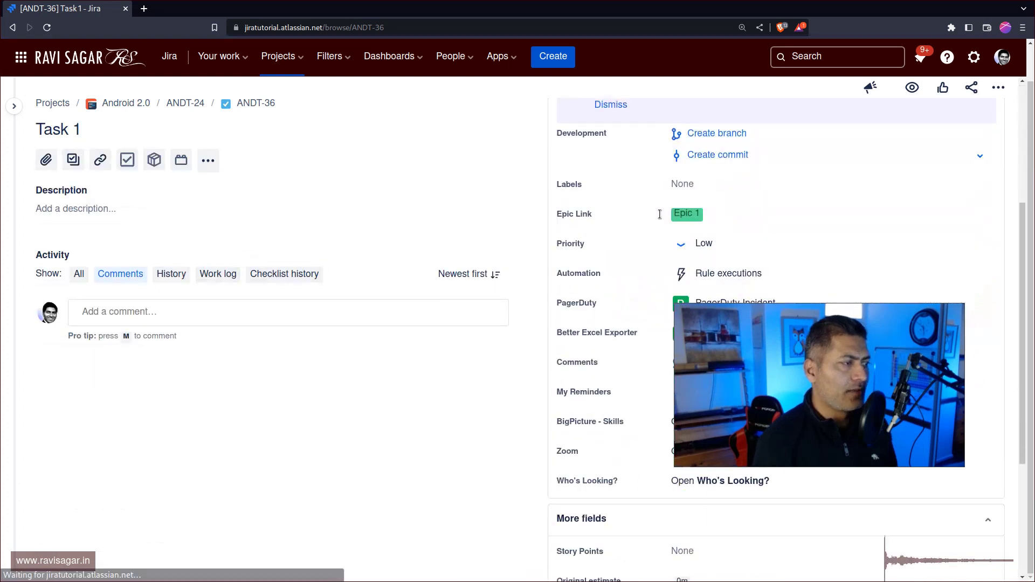
click(723, 240)
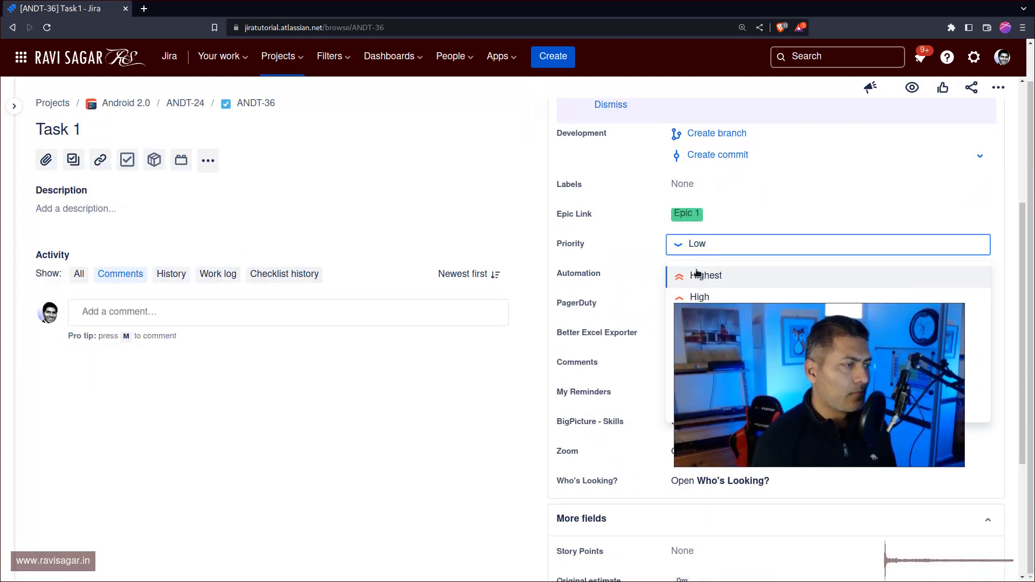
click(698, 274)
click(188, 104)
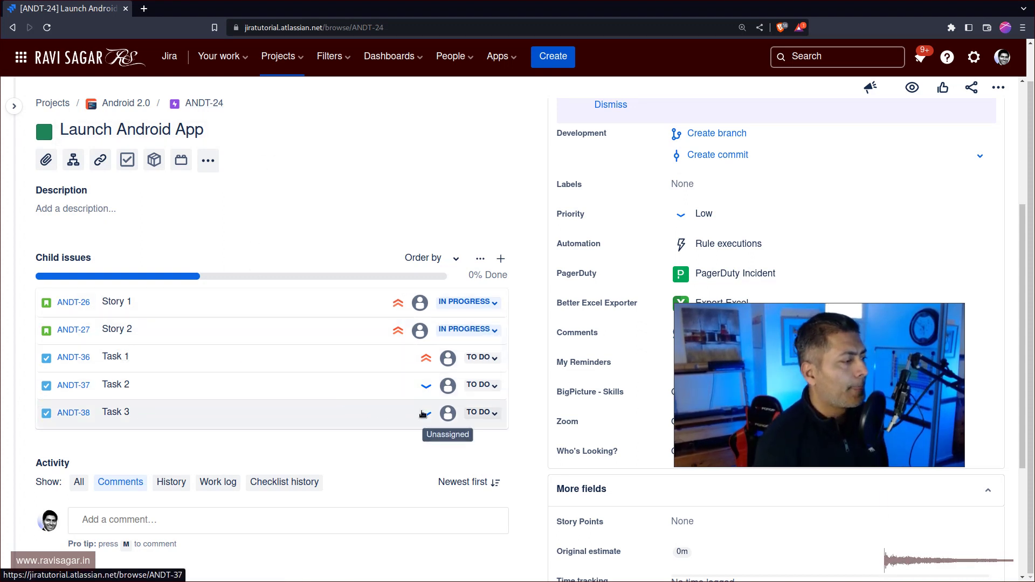
Set Task 3 (ANDT-38) priority to Highest and return to epic ANDT-24.
click(276, 426)
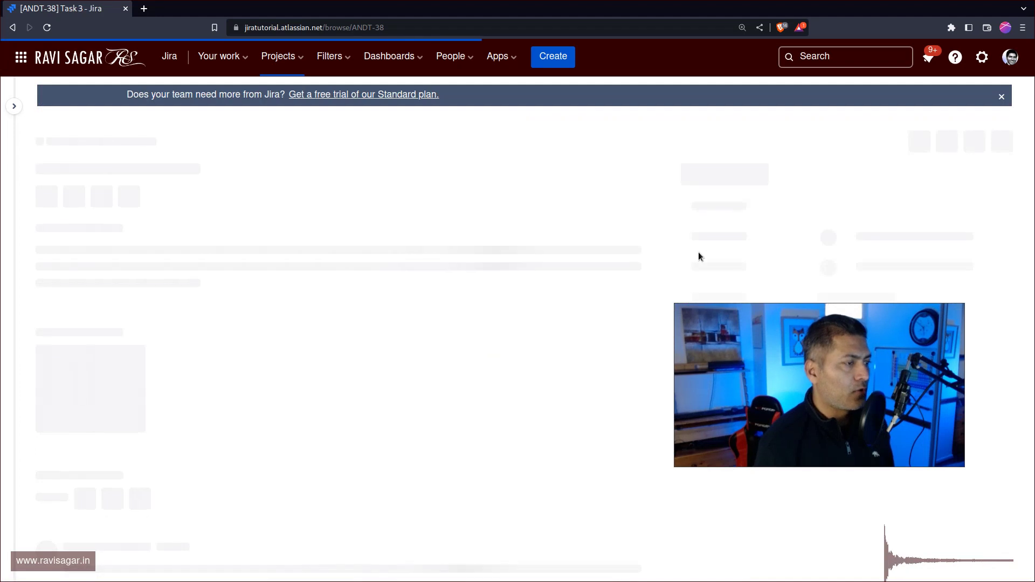
scroll(698, 250, down, 6)
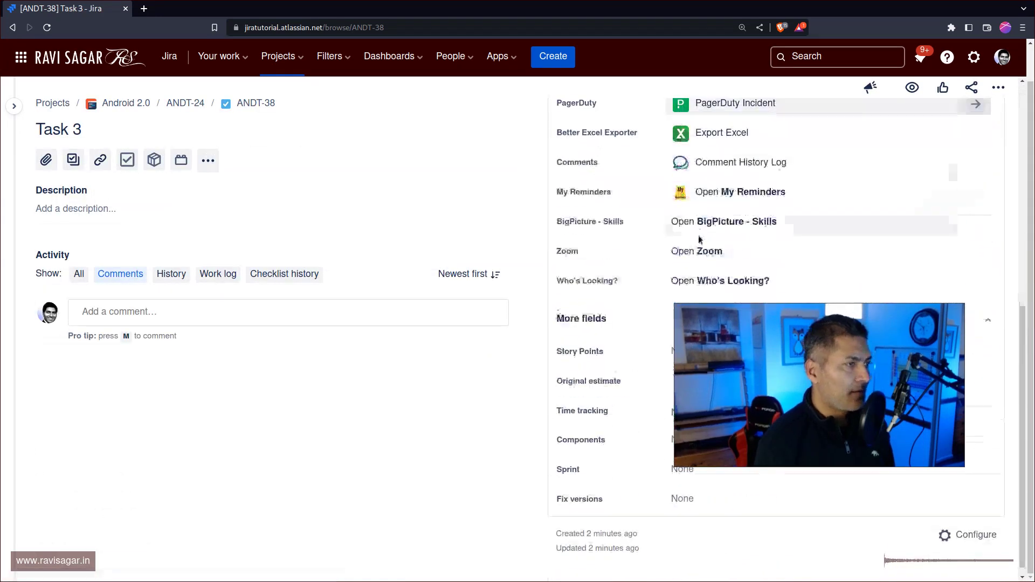
click(700, 138)
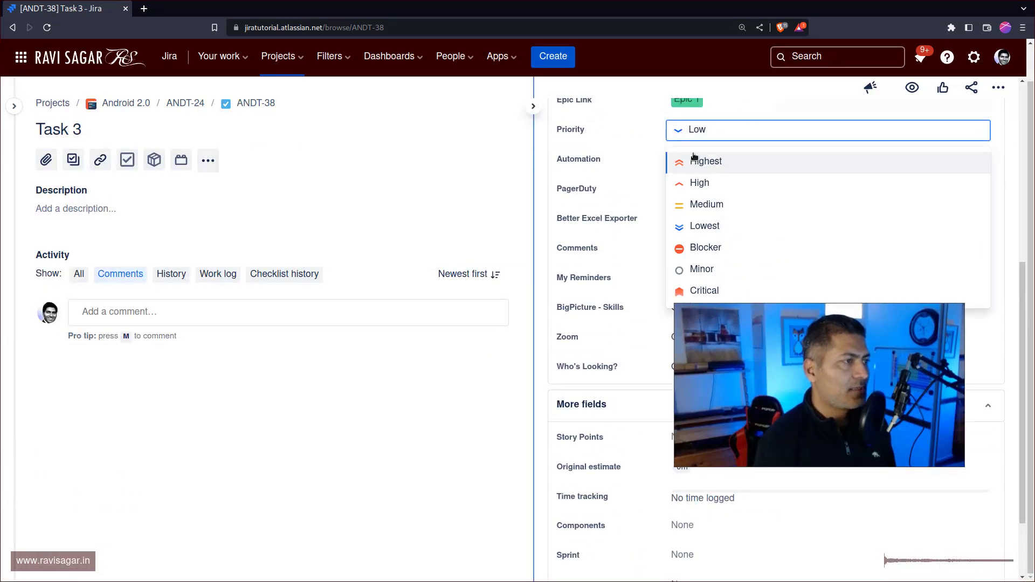
click(696, 160)
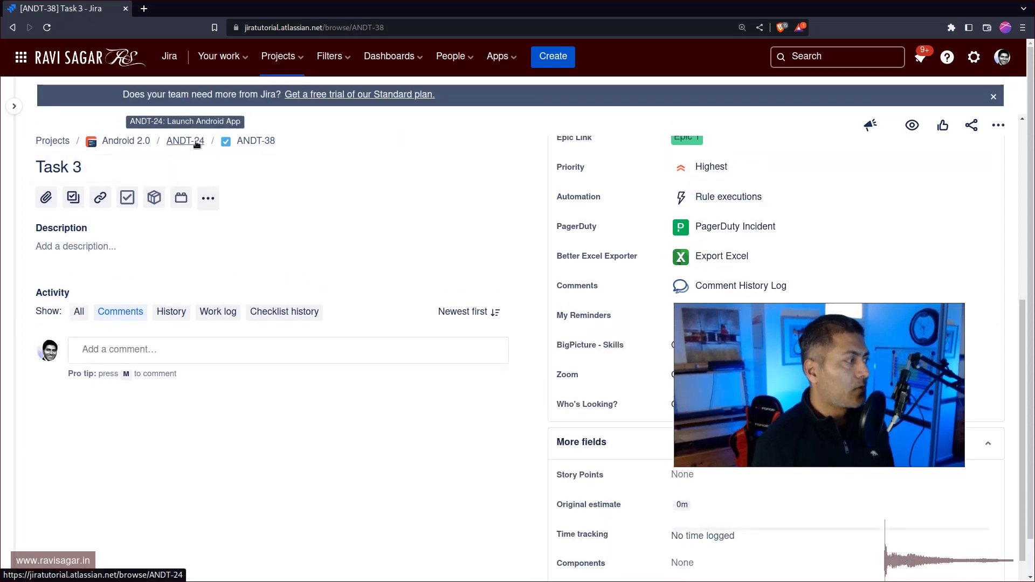
click(195, 140)
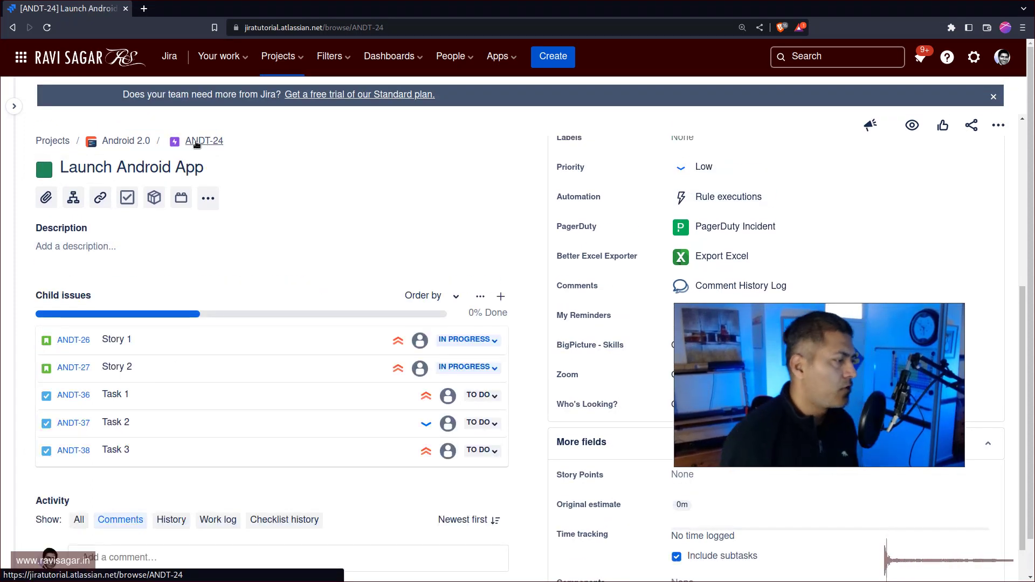
Order the child issues by Priority, placing Task 3 above Task 2.
click(428, 294)
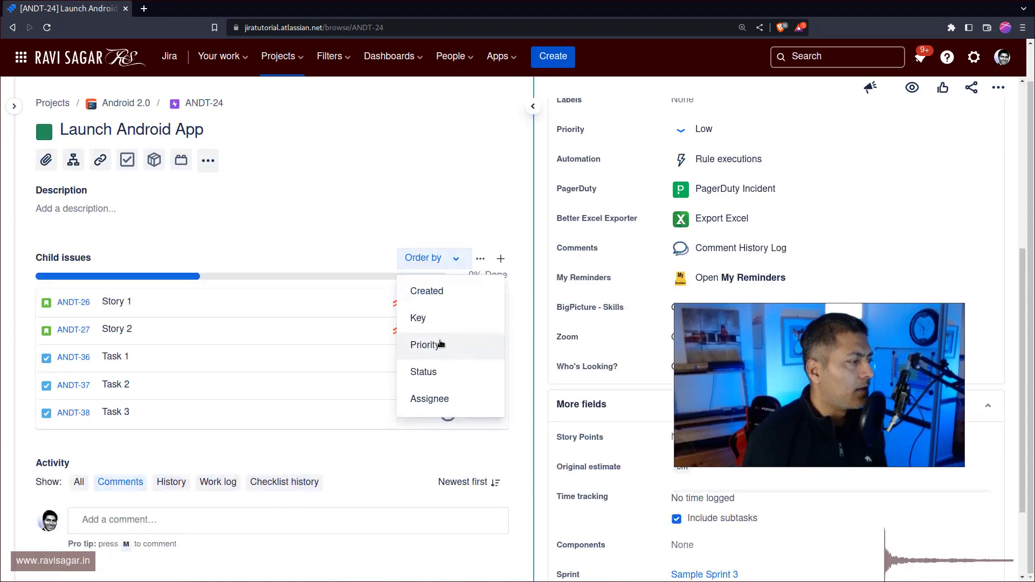
click(440, 342)
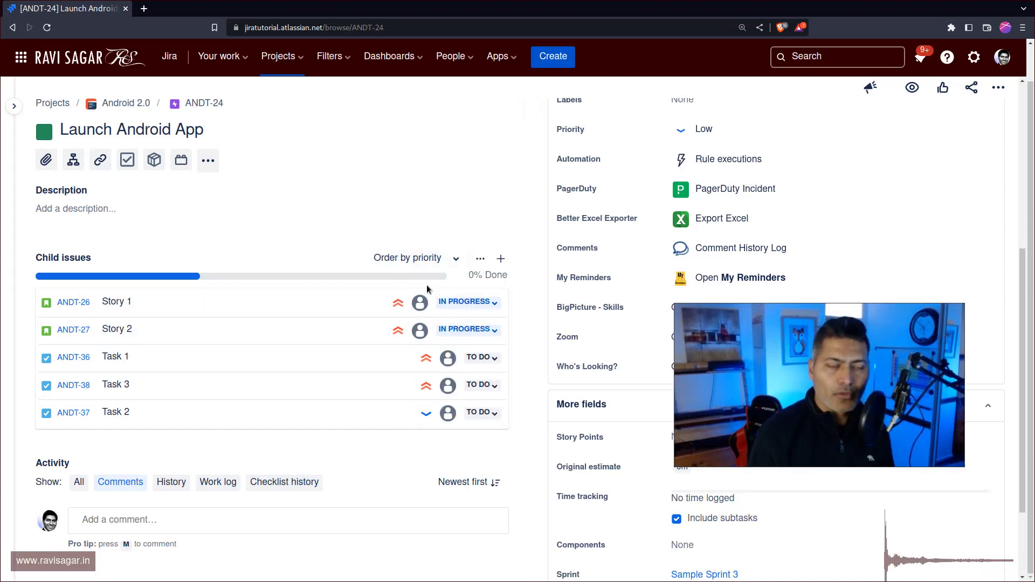